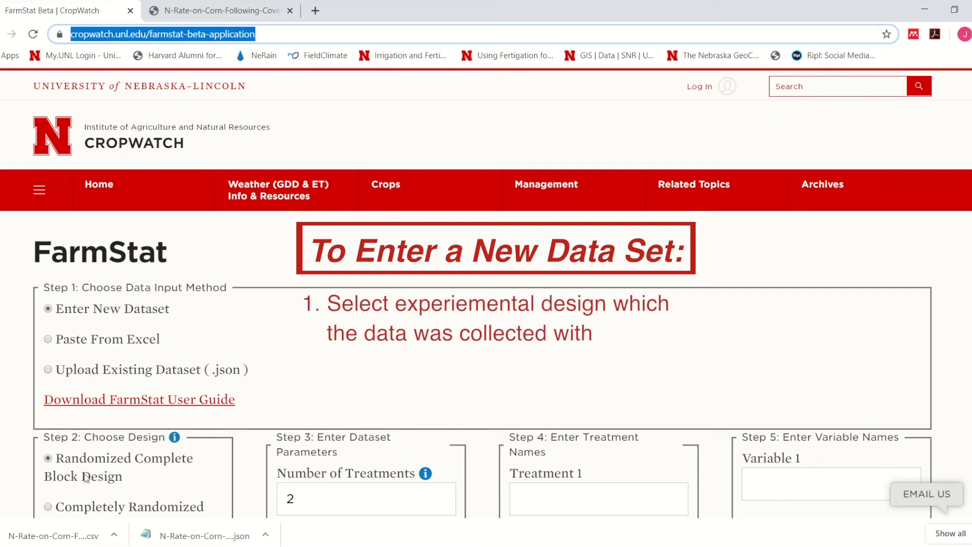
# Step: Set the number of measured variables for the new randomized complete block dataset to 2
pyautogui.moveTo(971, 152); pyautogui.dragTo(971, 181)
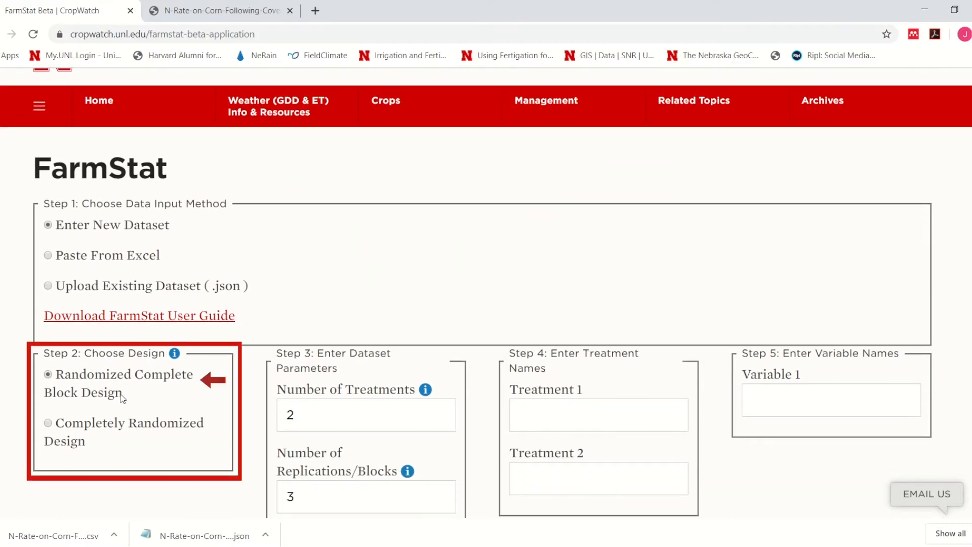
pyautogui.scroll(-1, 486, 293)
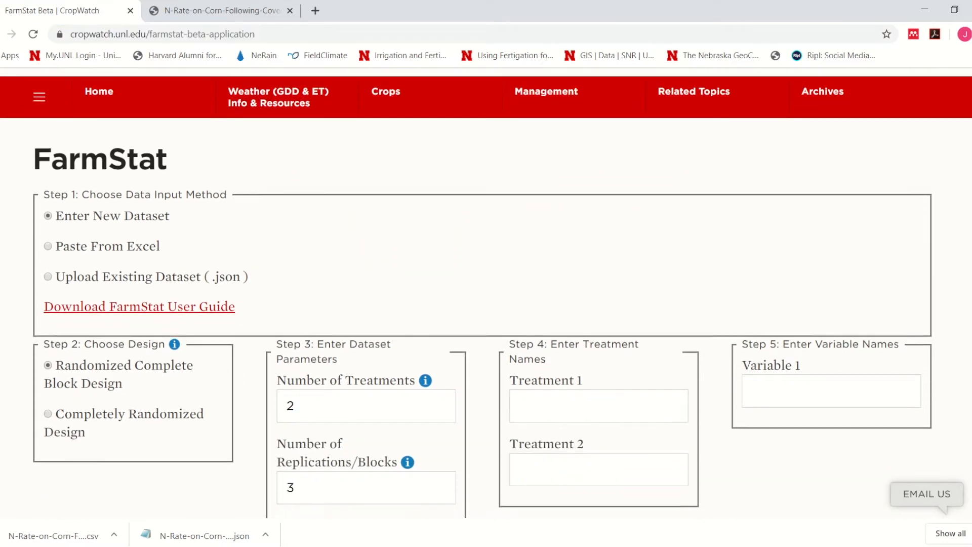
pyautogui.scroll(-3, 600, 357)
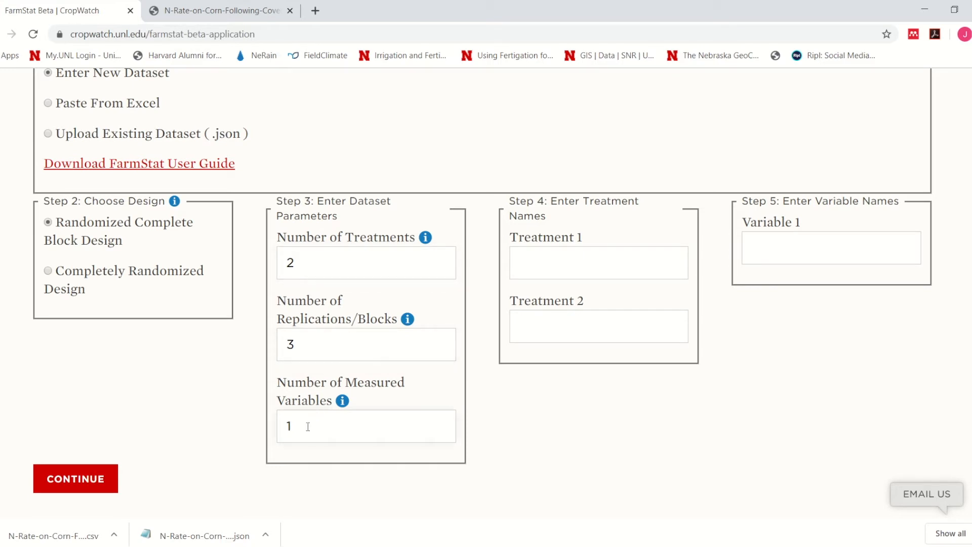
pyautogui.press('BackSpace')
pyautogui.write('2')
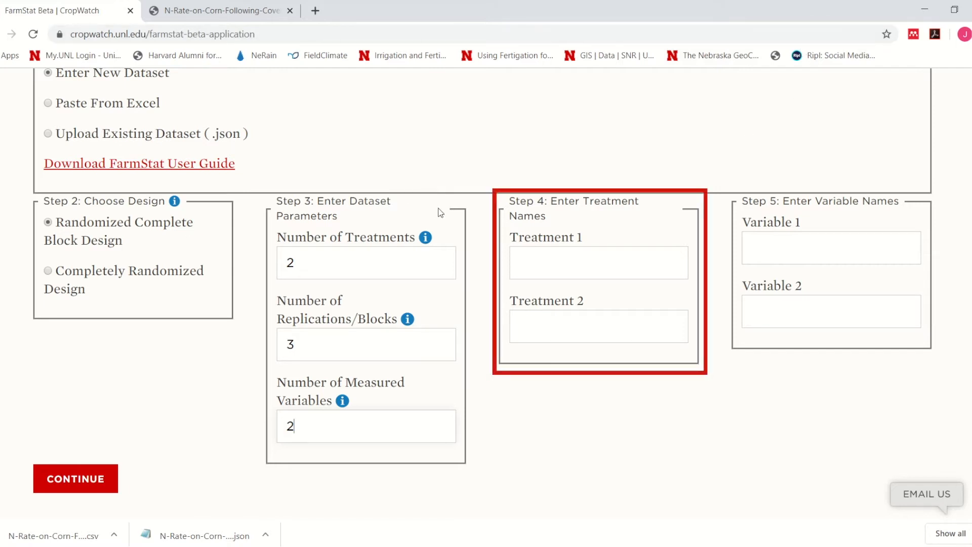
# Step: Name treatment 1 "Rye cover crop" and treatment 2 "Cover crop mix"
pyautogui.click(560, 268)
pyautogui.write('Rye cover ')
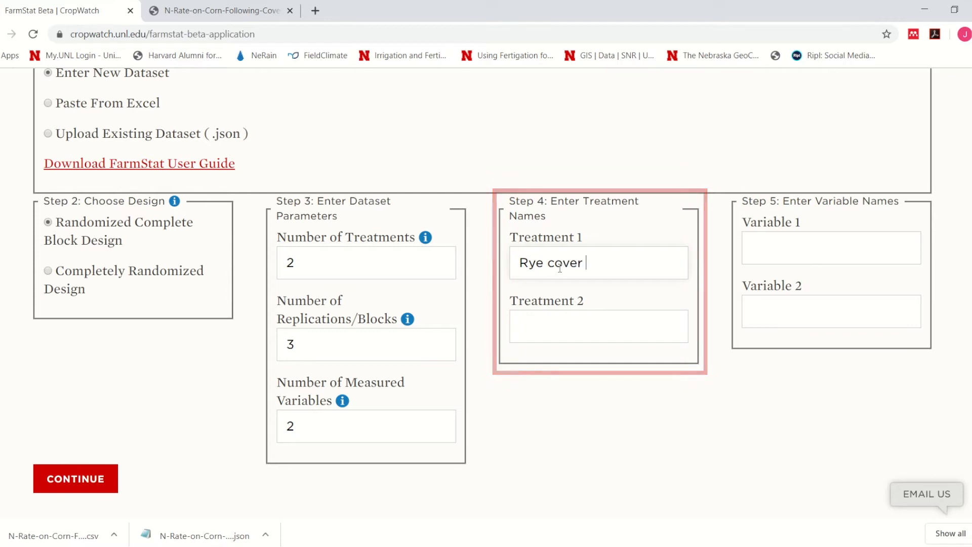
pyautogui.write('crop')
pyautogui.press('Tab')
pyautogui.write('Cover crop mix')
pyautogui.press('Tab')
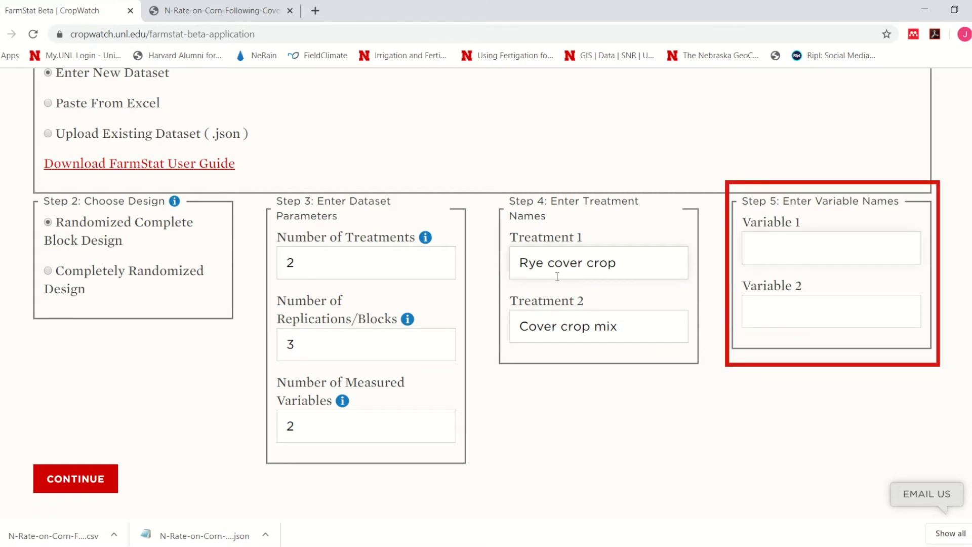
# Step: Name variable 1 "aboveground biomass" and variable 2 "cover crop N content"
pyautogui.write('above')
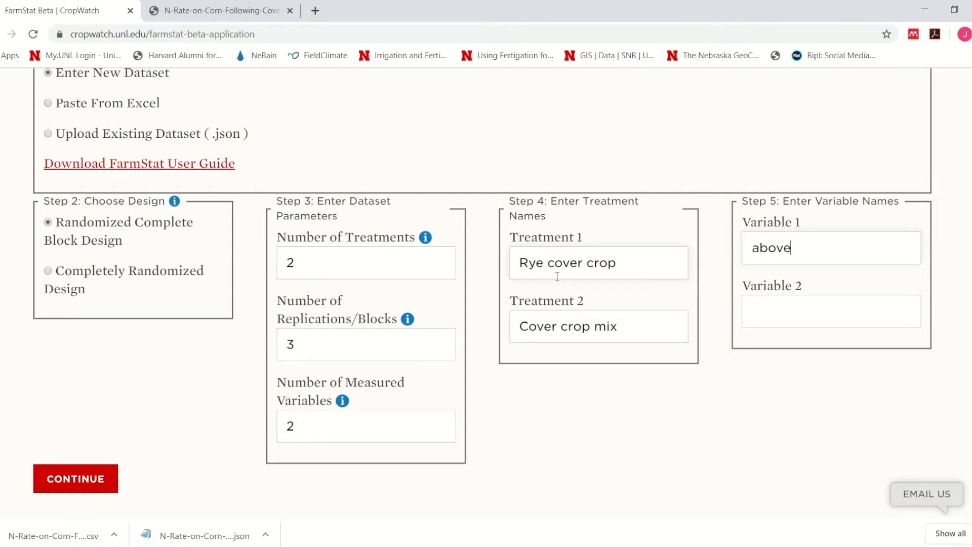
pyautogui.write('ground biomass')
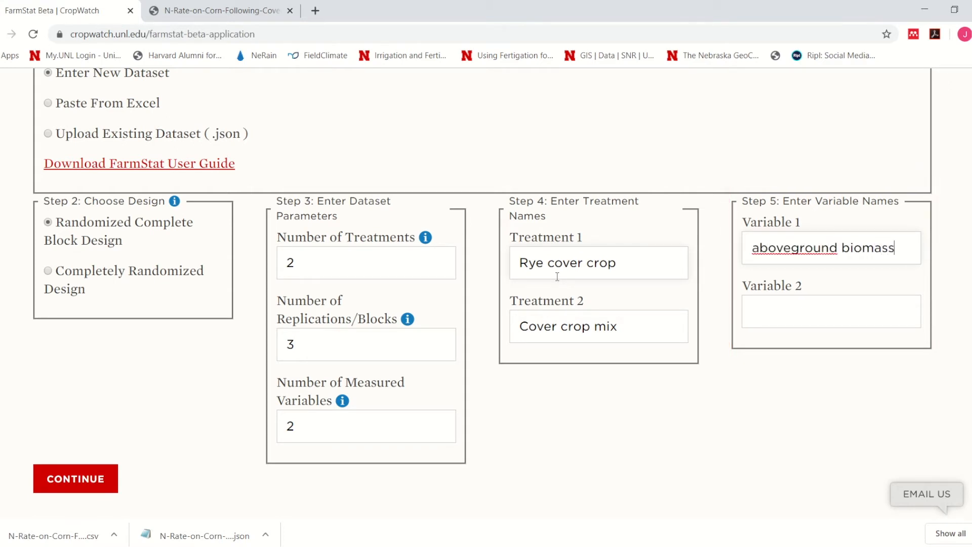
pyautogui.press('Tab')
pyautogui.write('cover crop N content')
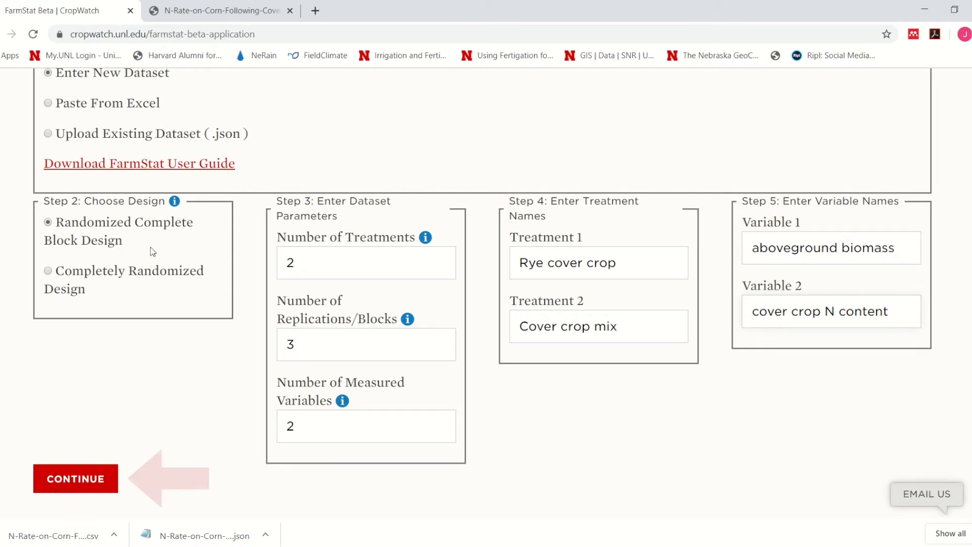
# Step: Change the data input method to Paste From Excel, then download and open the RCBD Excel template
pyautogui.click(48, 103)
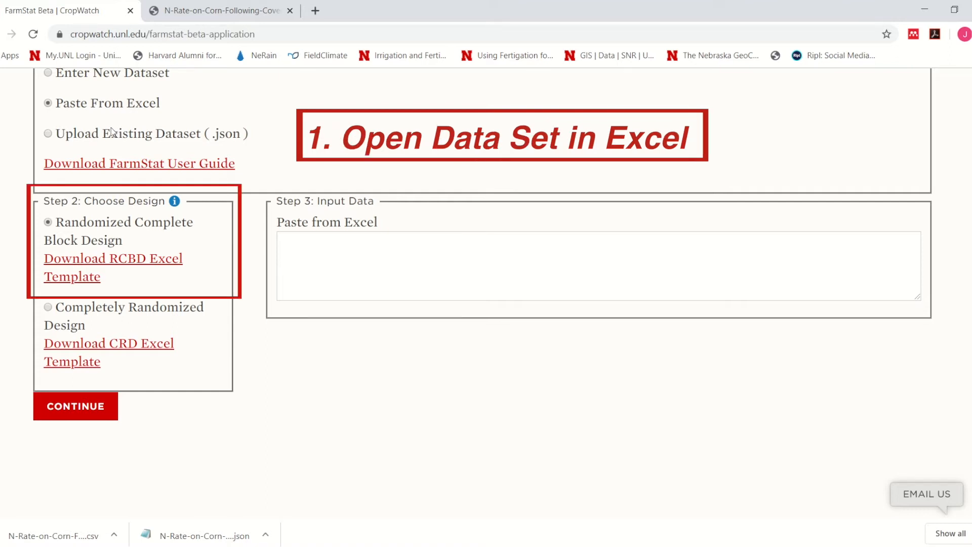
pyautogui.click(92, 267)
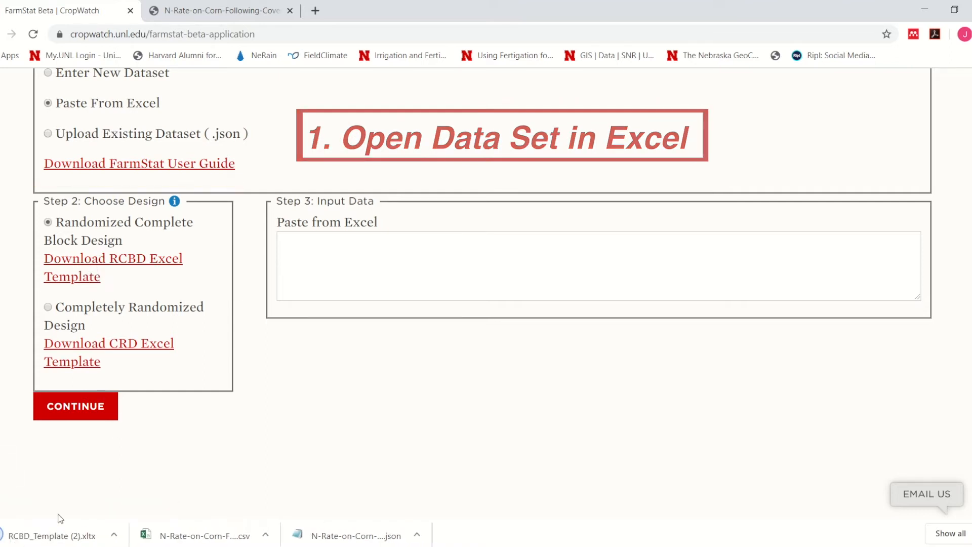
pyautogui.click(51, 536)
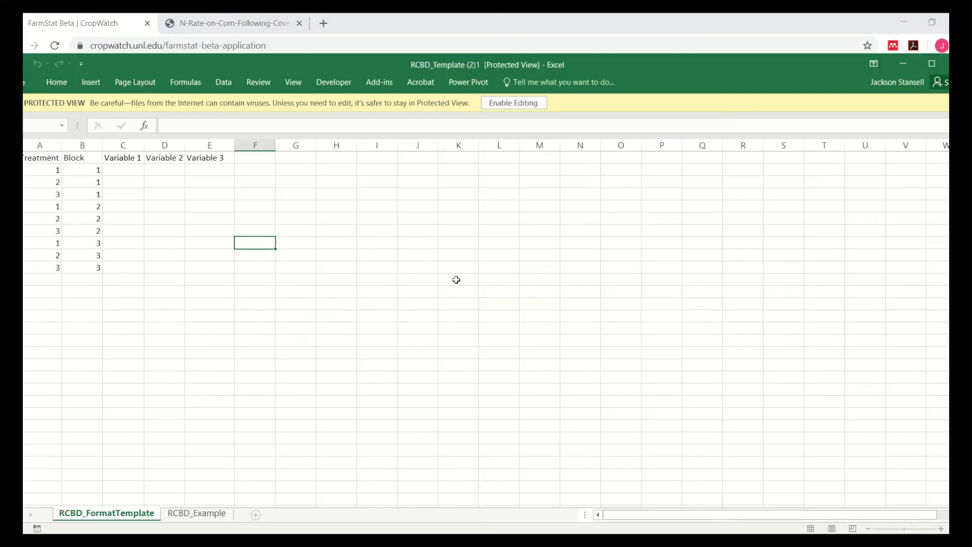
# Step: Copy the full example table with its headers, Treatment through Stand Count, from the template's RCBD_Example sheet
pyautogui.click(197, 513)
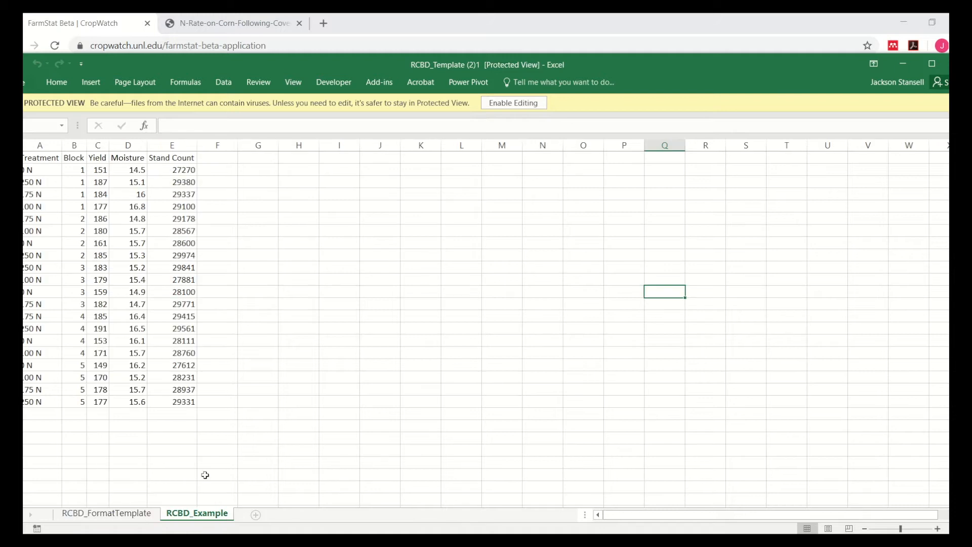
pyautogui.moveTo(27, 161); pyautogui.dragTo(181, 403)
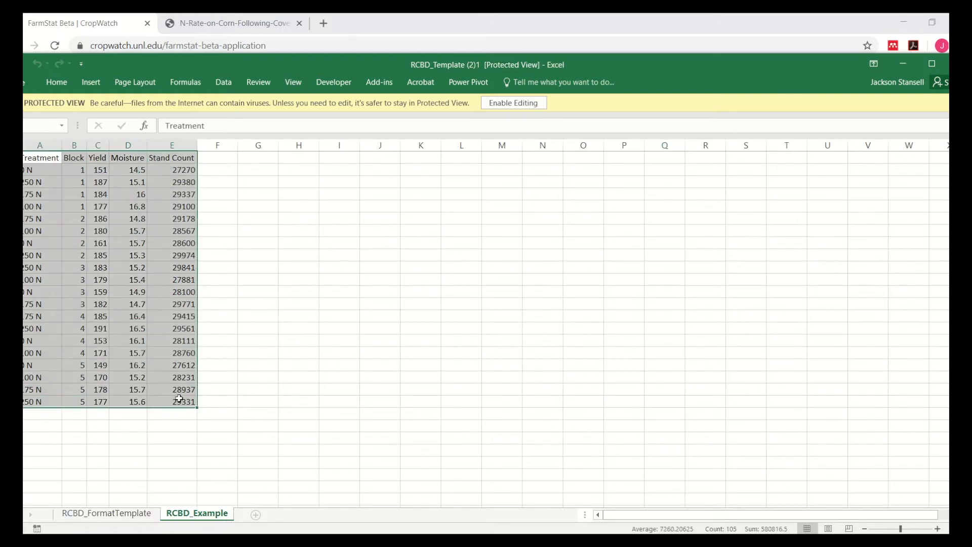
pyautogui.hotkey('ctrl', 'c')
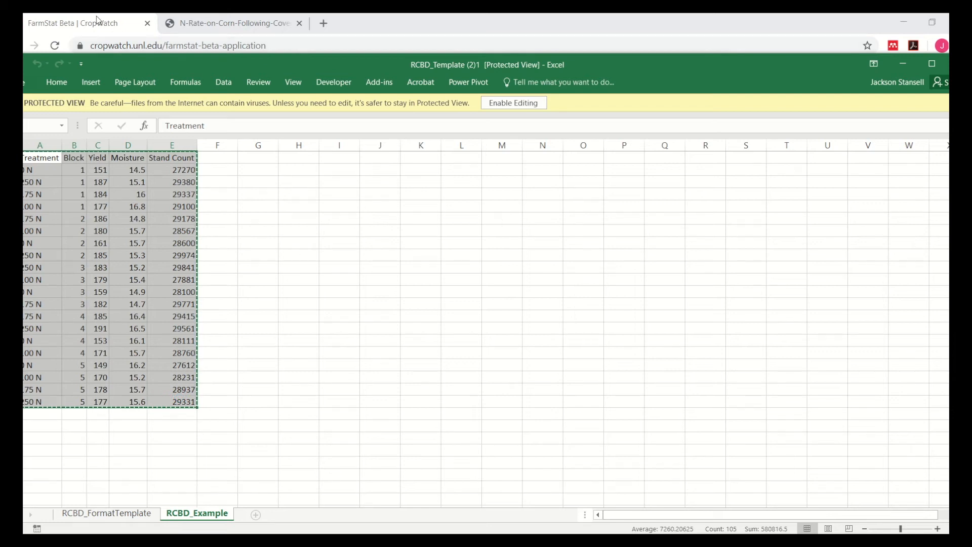
# Step: Switch back to FarmStat in the browser, paste the copied table as the input data and check it from its header row
pyautogui.click(96, 25)
pyautogui.click(313, 250)
pyautogui.hotkey('ctrl', 'v')
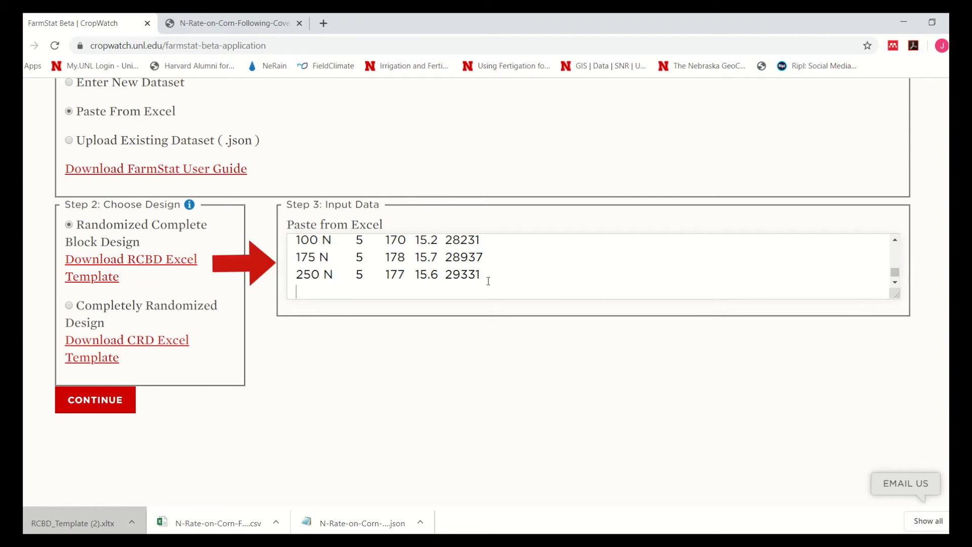
pyautogui.scroll(10, 488, 281)
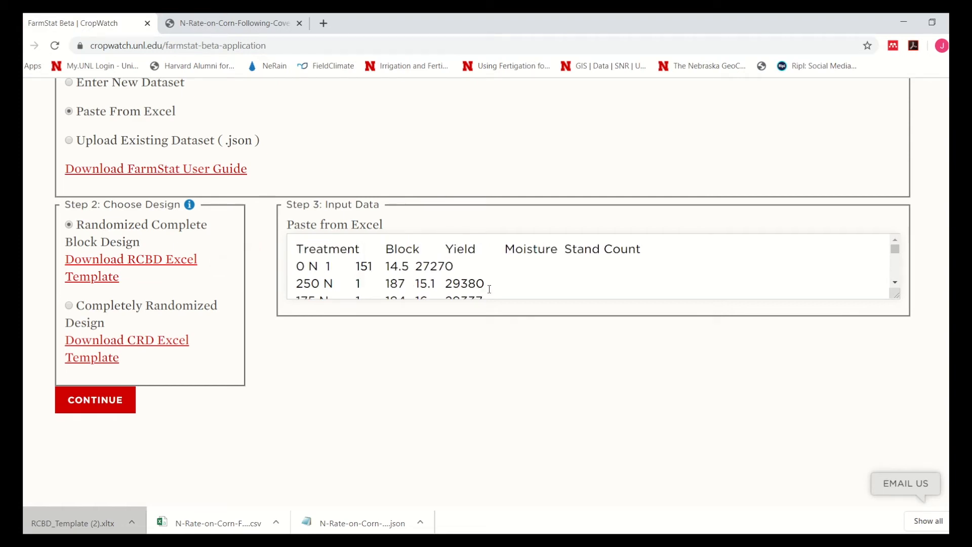
pyautogui.scroll(1, 489, 290)
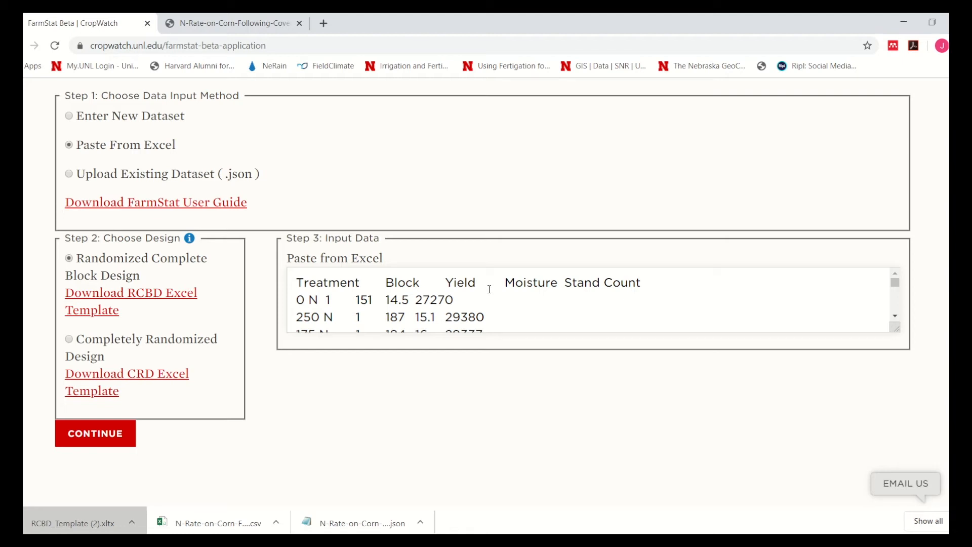
pyautogui.scroll(-3, 489, 290)
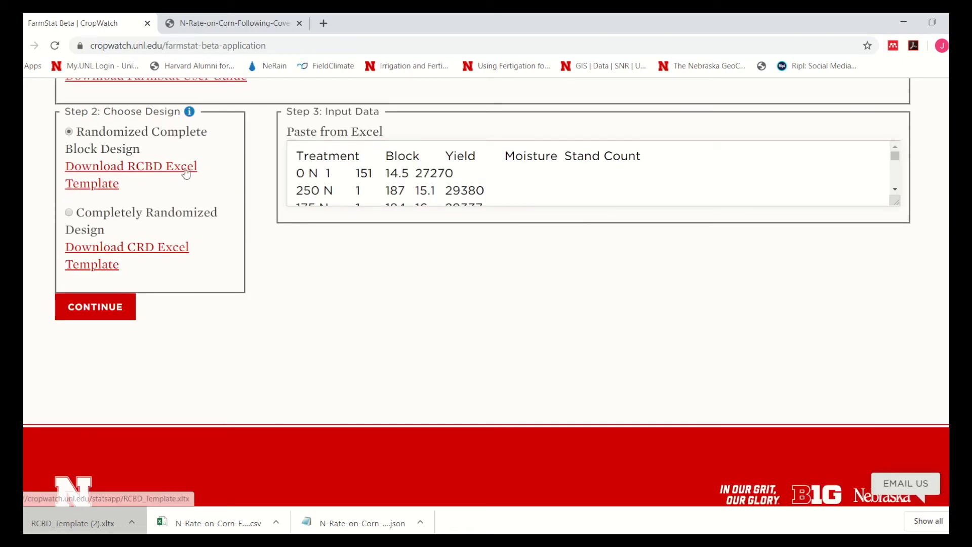
# Step: Change the input method to Upload Existing Dataset and import N-Rate-on-Corn-Following-Cover-Crop.json
pyautogui.scroll(6, 227, 198)
pyautogui.click(69, 365)
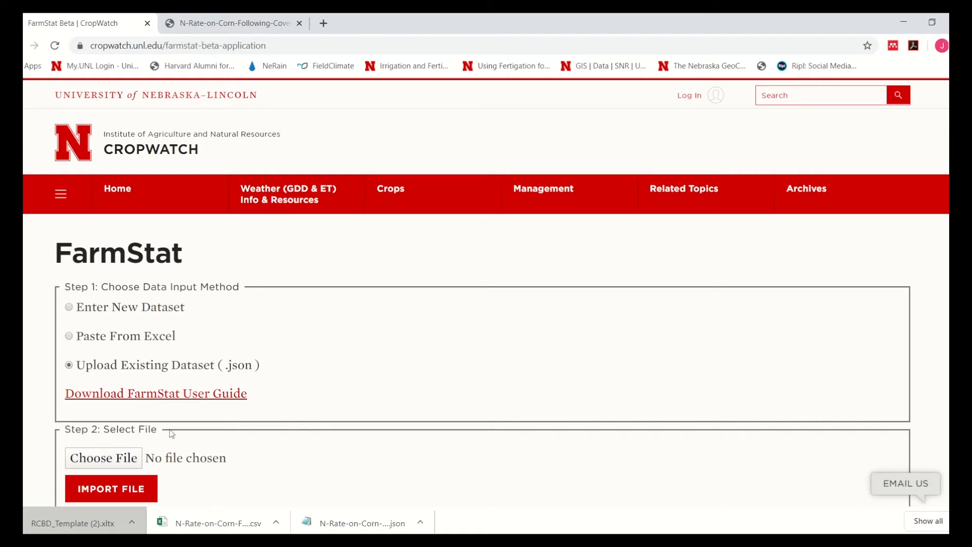
pyautogui.click(127, 463)
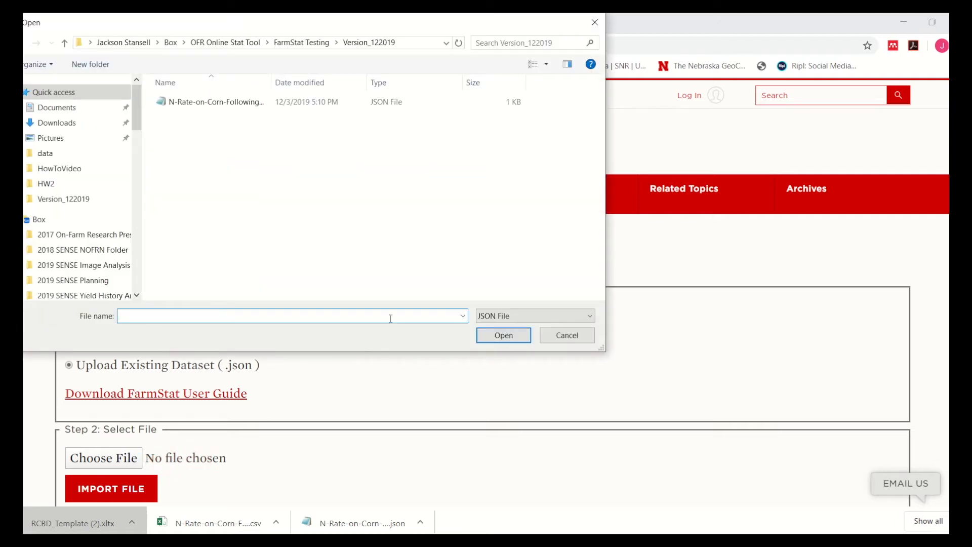
pyautogui.click(250, 105)
pyautogui.click(504, 335)
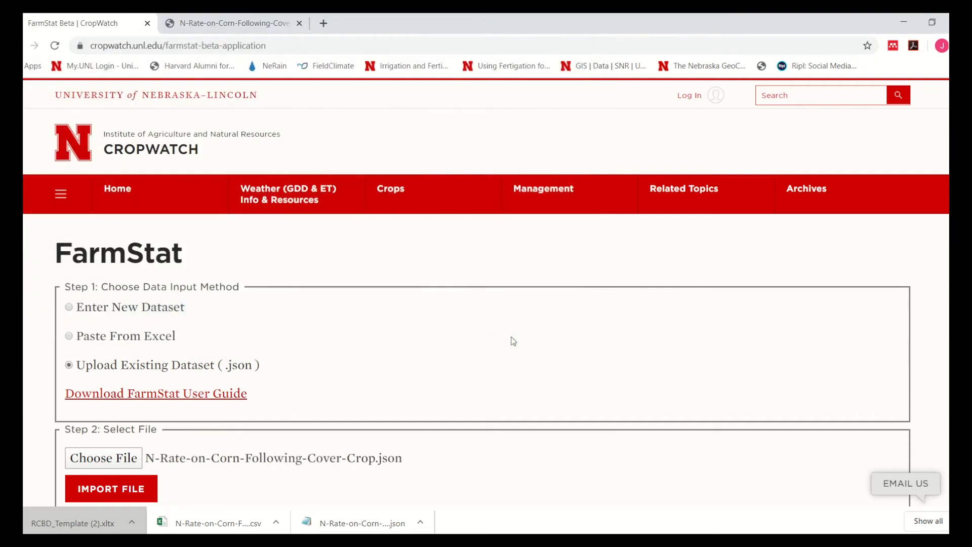
pyautogui.scroll(-6, 232, 310)
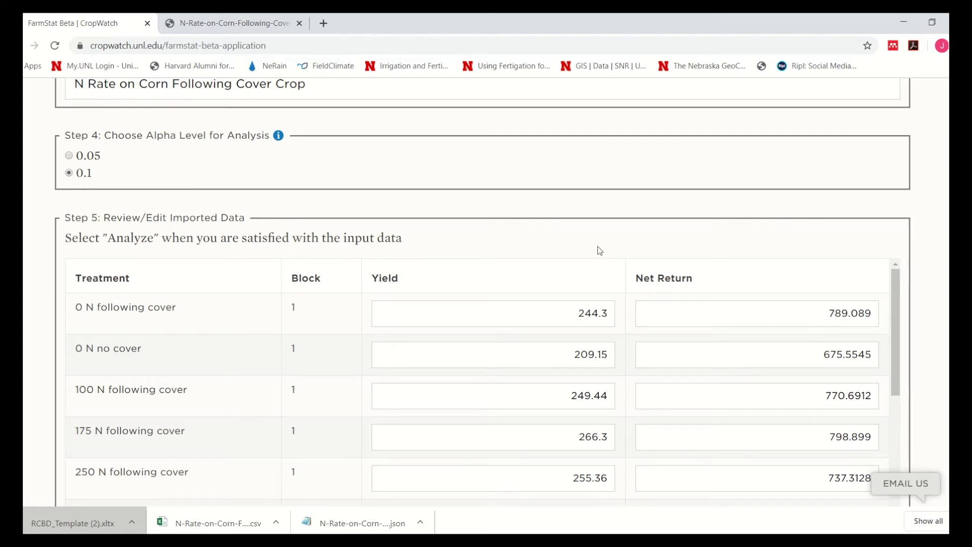
# Step: Review the analysis title, alpha level and imported Yield and Net Return data, then run the analysis
pyautogui.scroll(5, 477, 259)
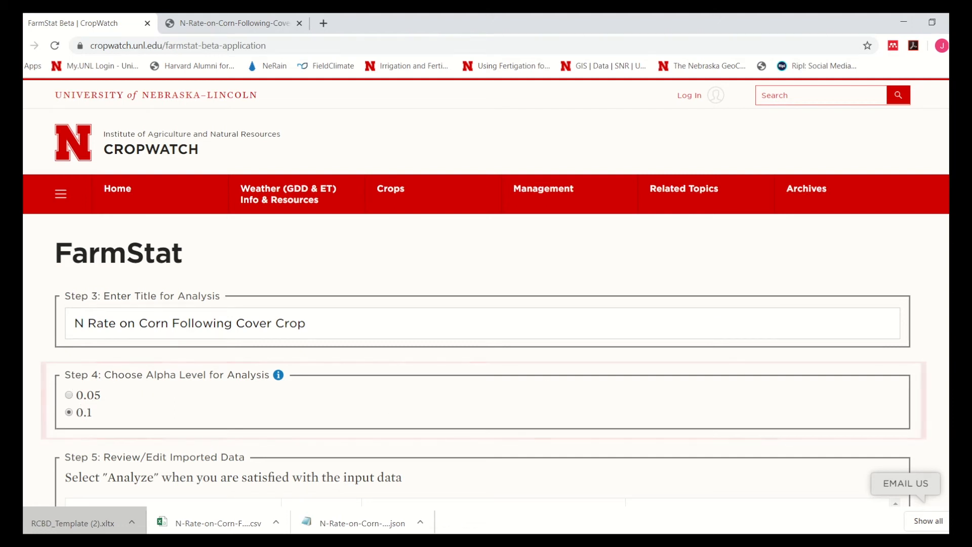
pyautogui.scroll(-5, 483, 294)
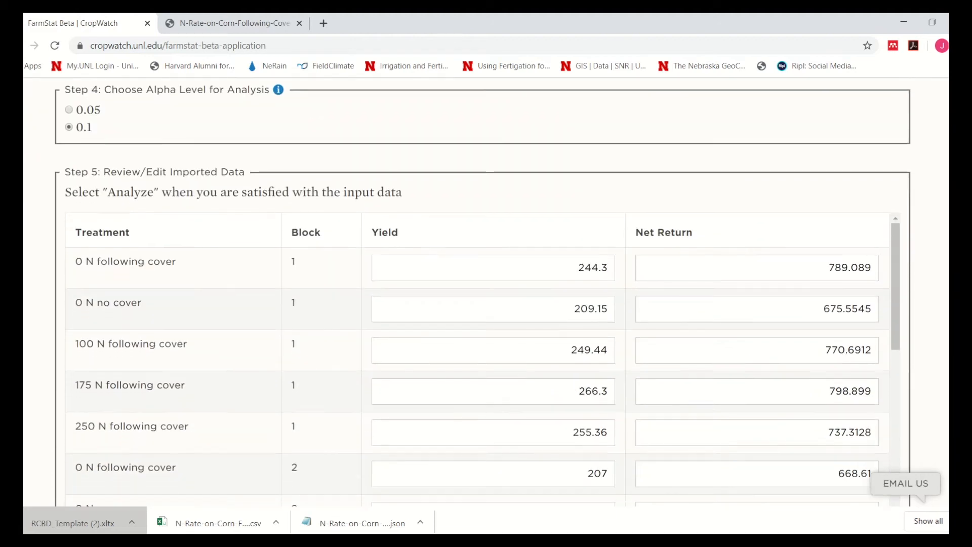
pyautogui.scroll(-1, 483, 293)
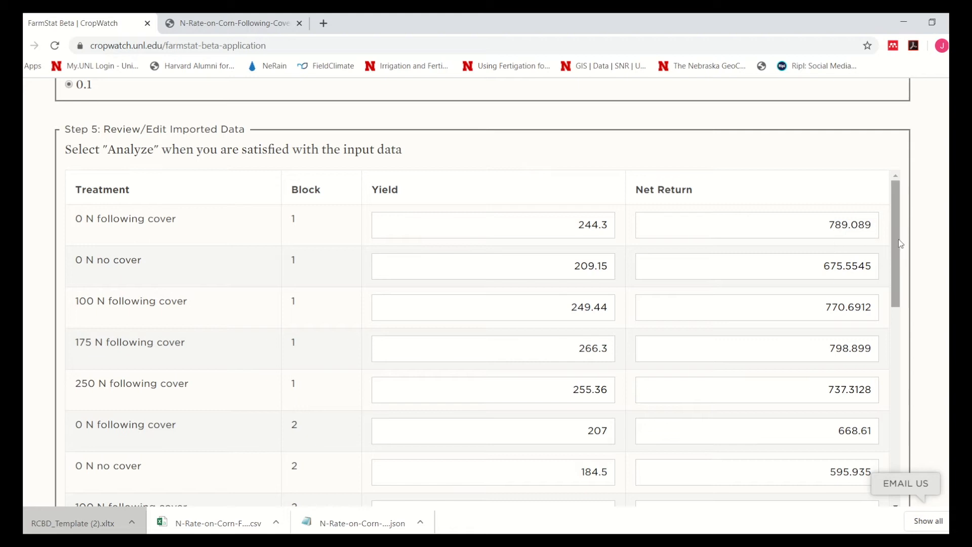
pyautogui.moveTo(900, 246); pyautogui.dragTo(890, 223)
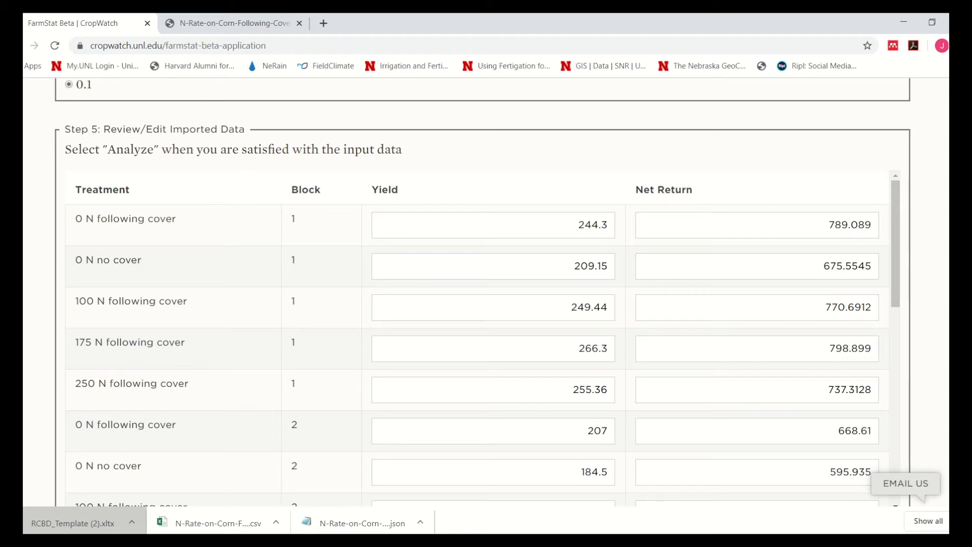
pyautogui.scroll(-3, 483, 292)
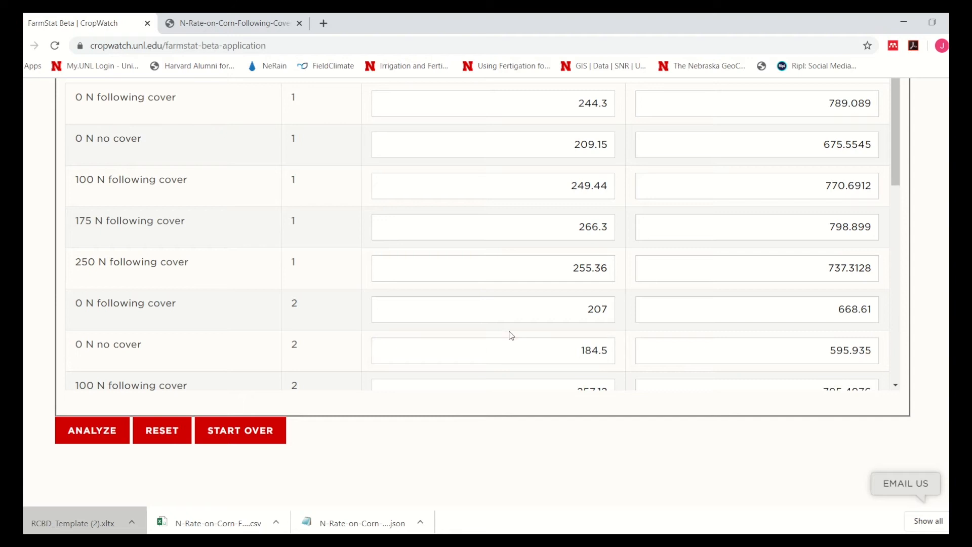
pyautogui.click(102, 440)
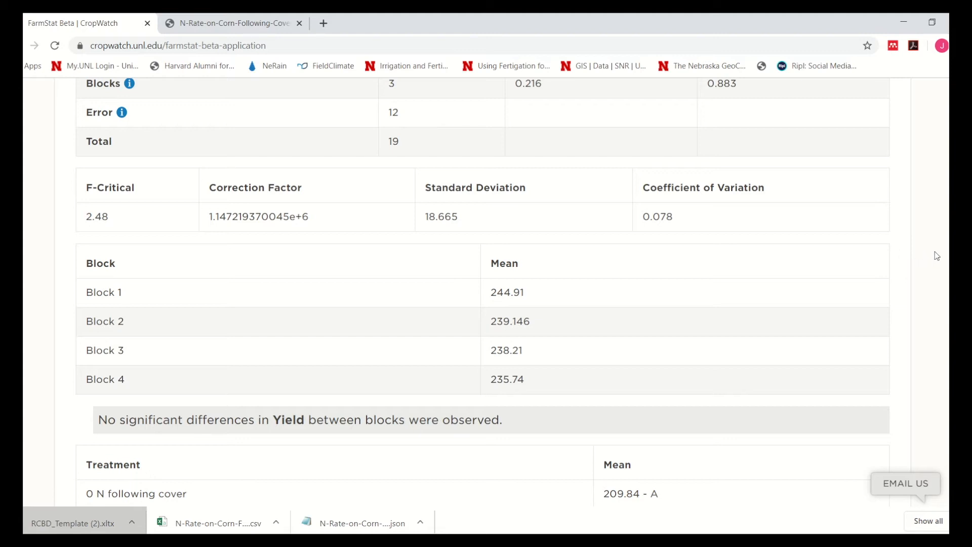
# Step: View the Net Return analysis results, then return to the Yield results and examine their source table
pyautogui.scroll(6, 312, 302)
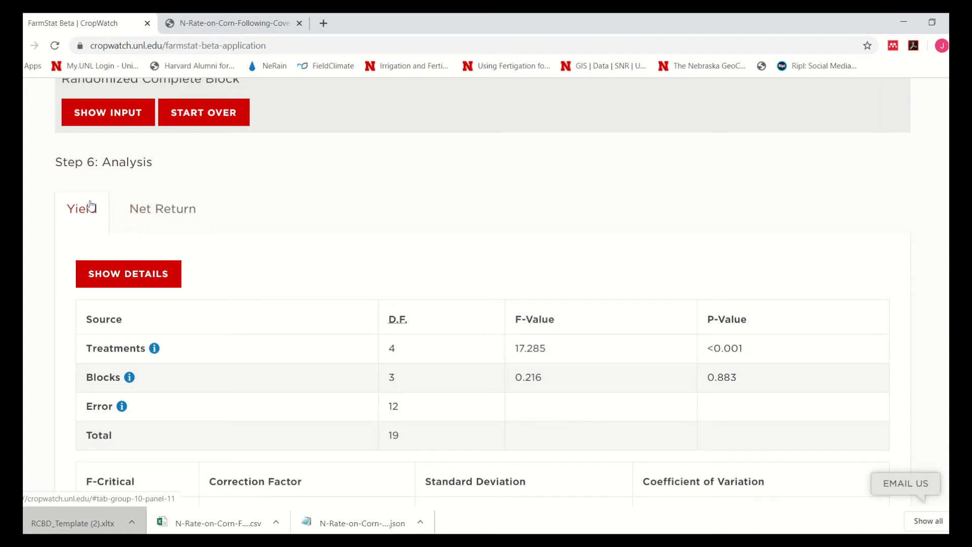
pyautogui.click(157, 219)
pyautogui.click(79, 220)
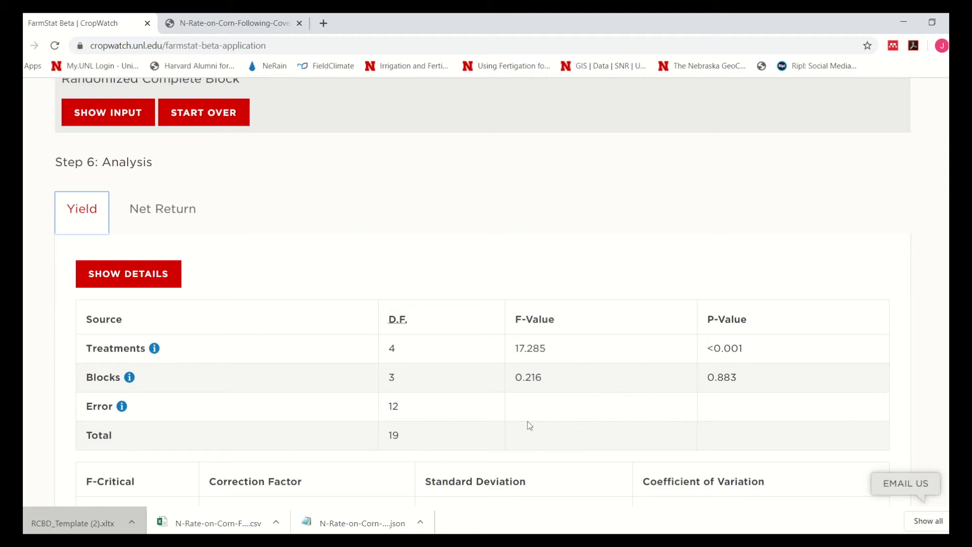
pyautogui.scroll(-2, 804, 248)
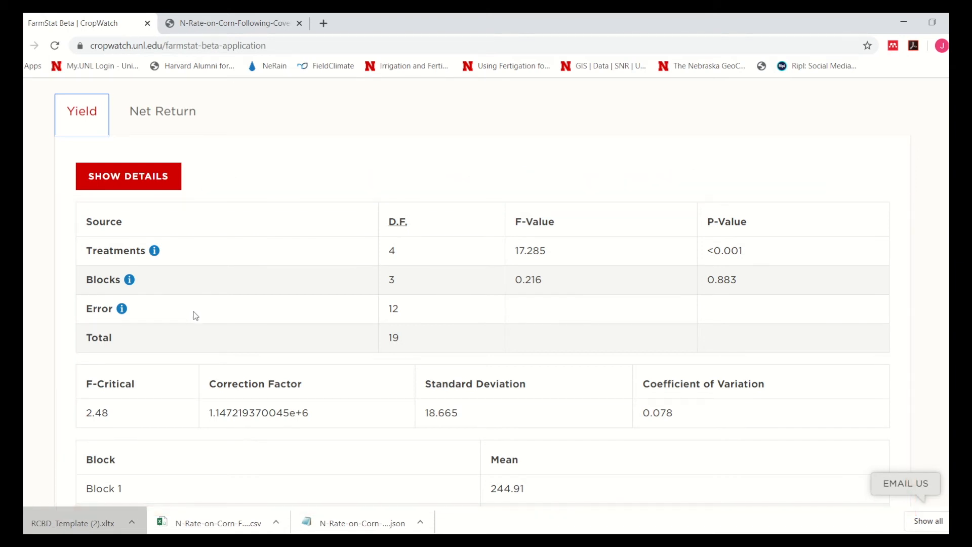
# Step: Show the detailed Yield variance table and examine the statistics and block means below it
pyautogui.click(124, 178)
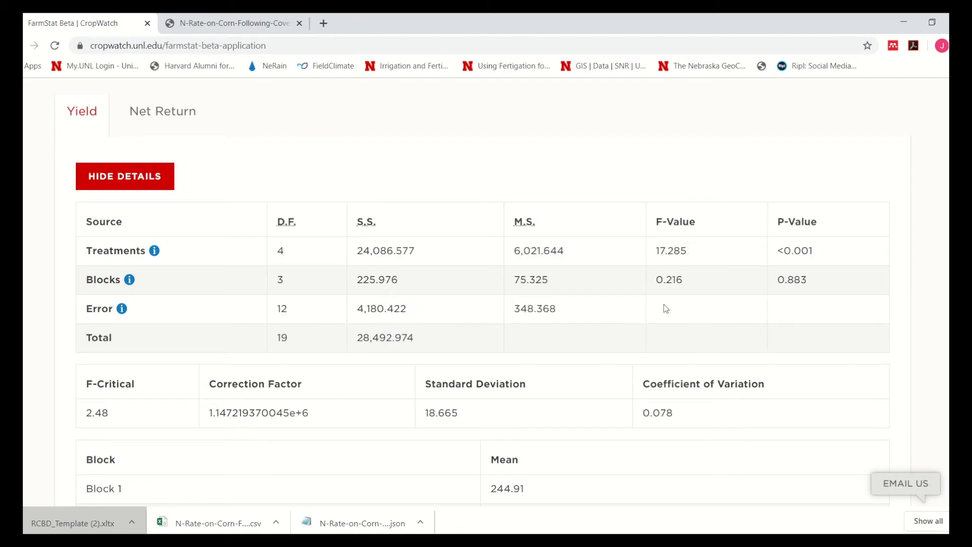
pyautogui.scroll(-3, 479, 301)
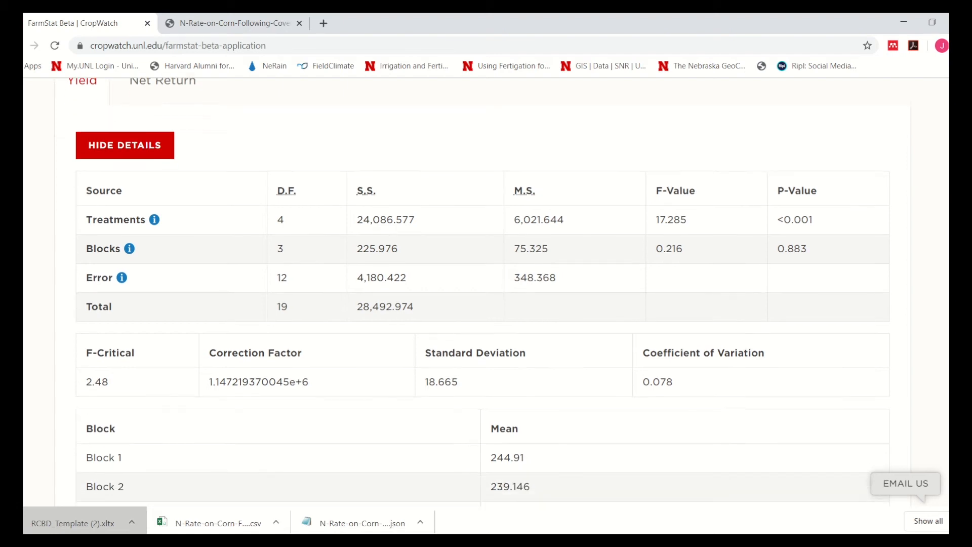
pyautogui.scroll(-2, 662, 265)
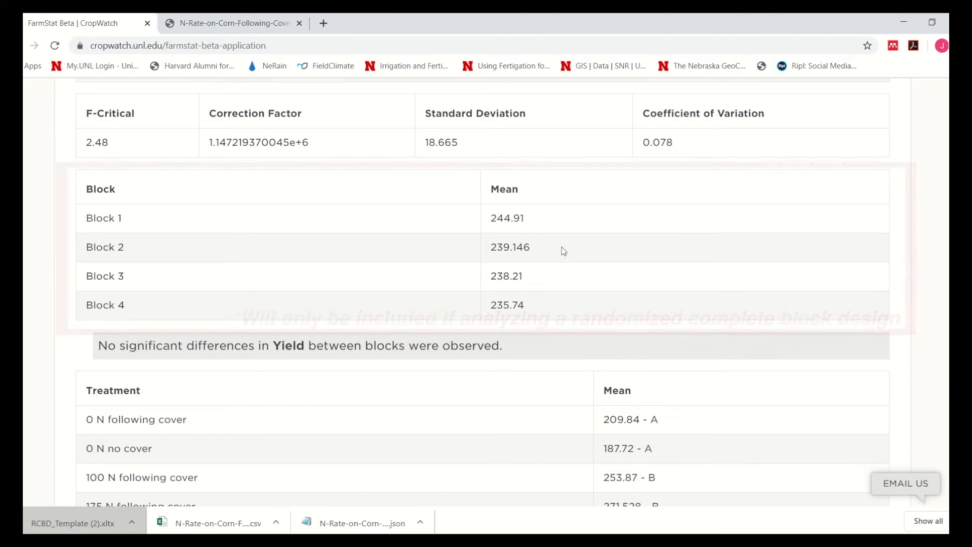
# Step: Compare the Yield mean separation using Fisher's LSD and Tukey's HSD, ending on Tukey's HSD, and read the treatment conclusion statements
pyautogui.scroll(-4, 783, 286)
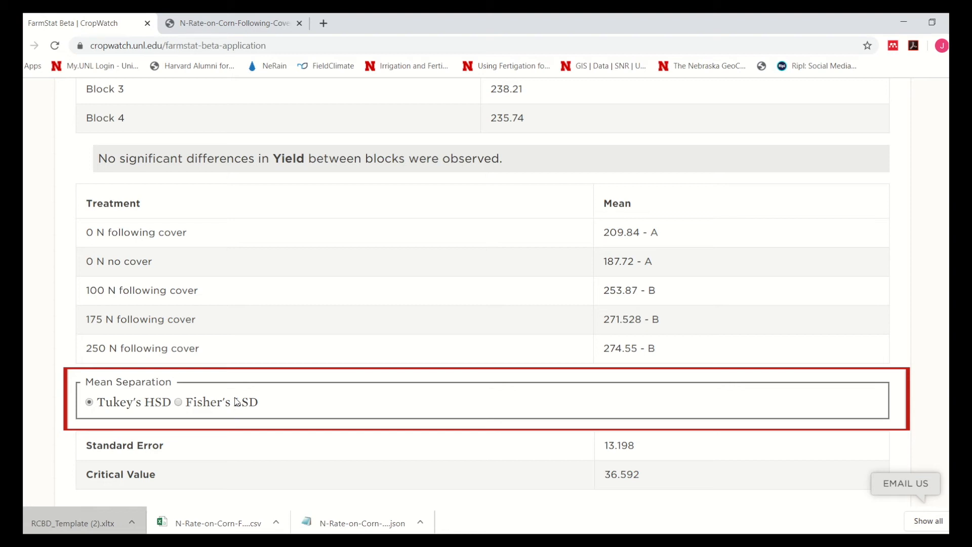
pyautogui.click(179, 402)
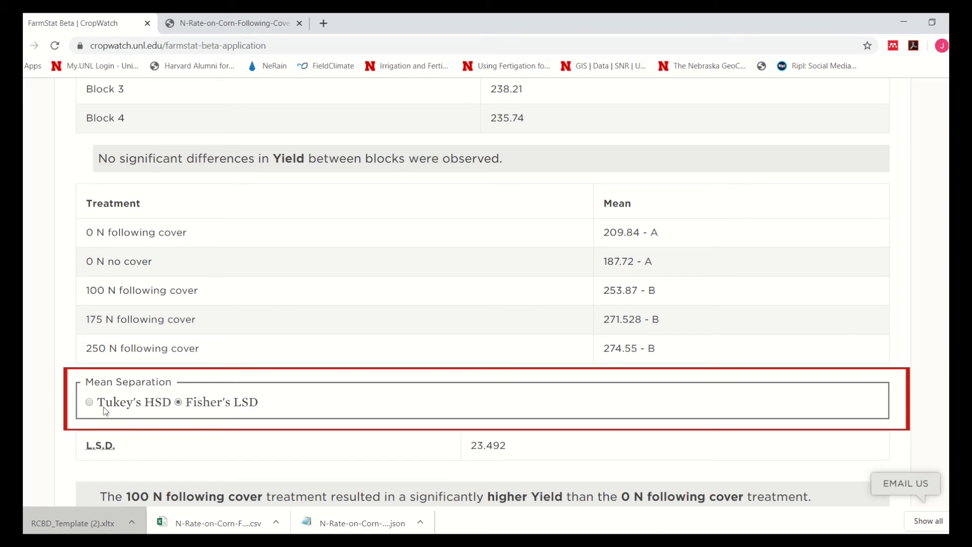
pyautogui.click(90, 402)
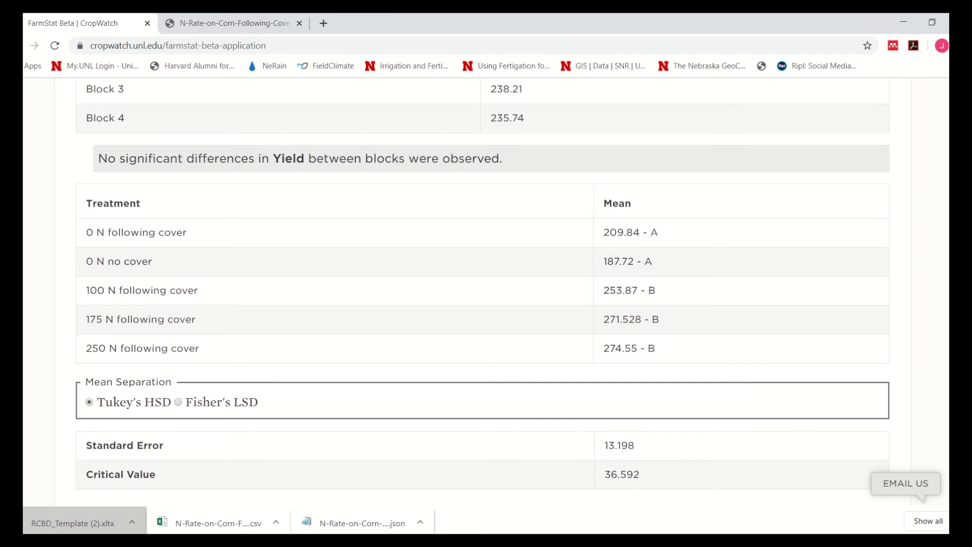
pyautogui.scroll(-5, 483, 296)
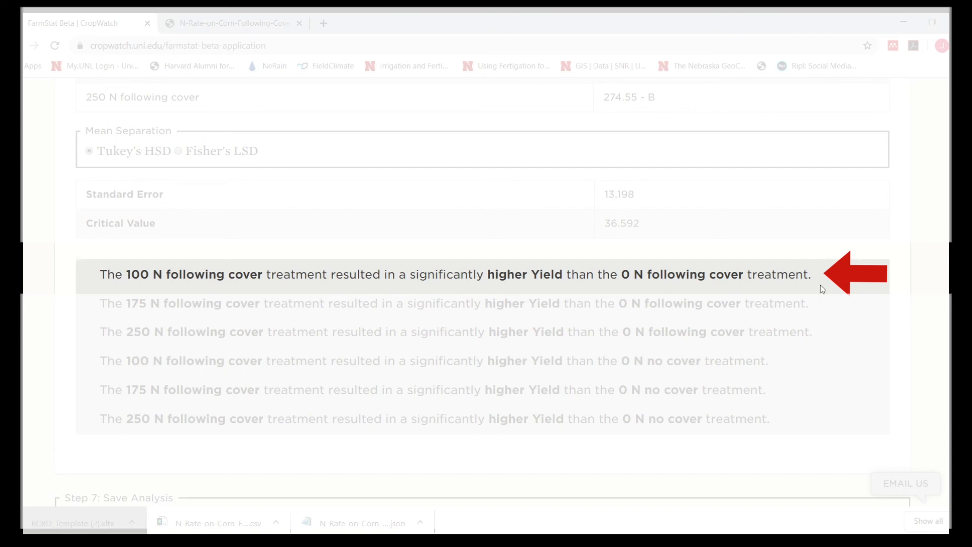
pyautogui.scroll(-1, 765, 280)
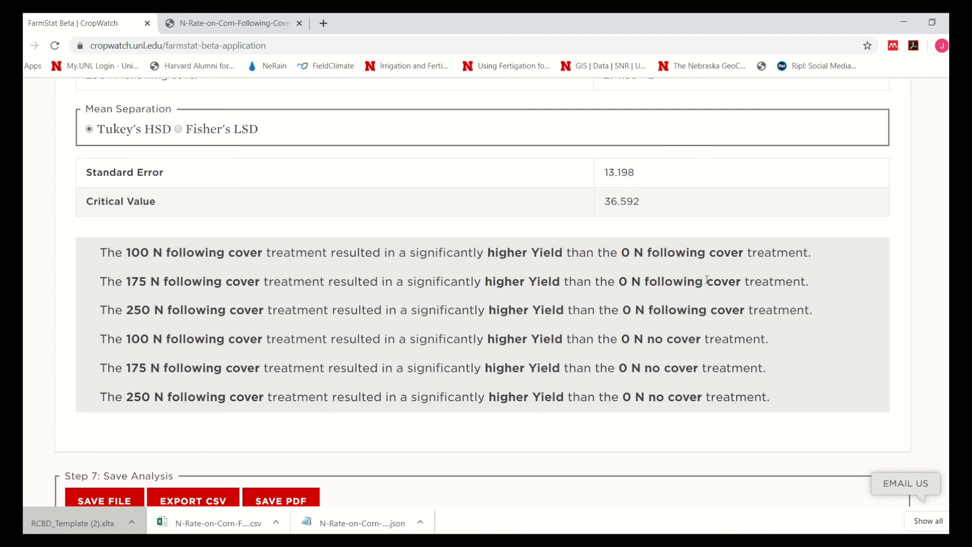
# Step: Save the analysis as a PDF, then open the downloaded report and look through it to its last page
pyautogui.scroll(-3, 483, 292)
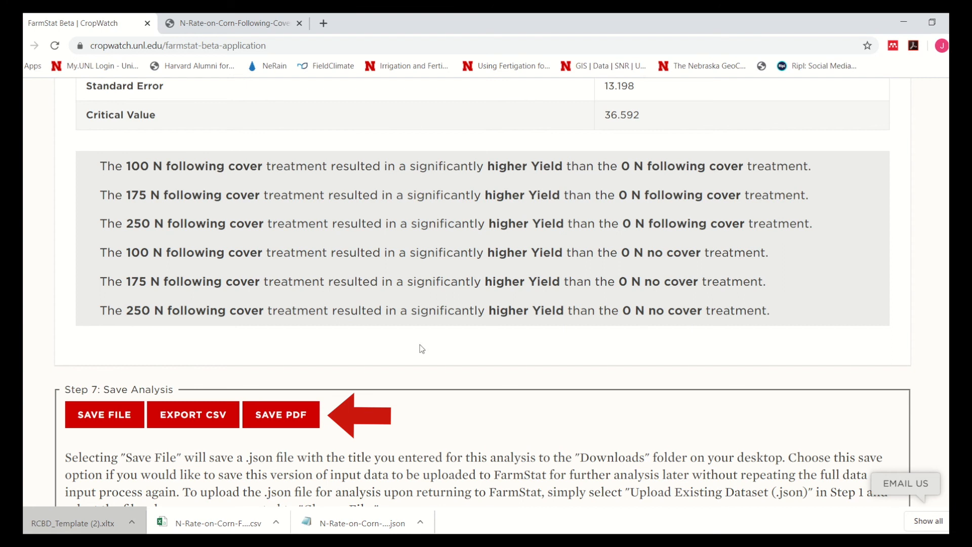
pyautogui.click(300, 416)
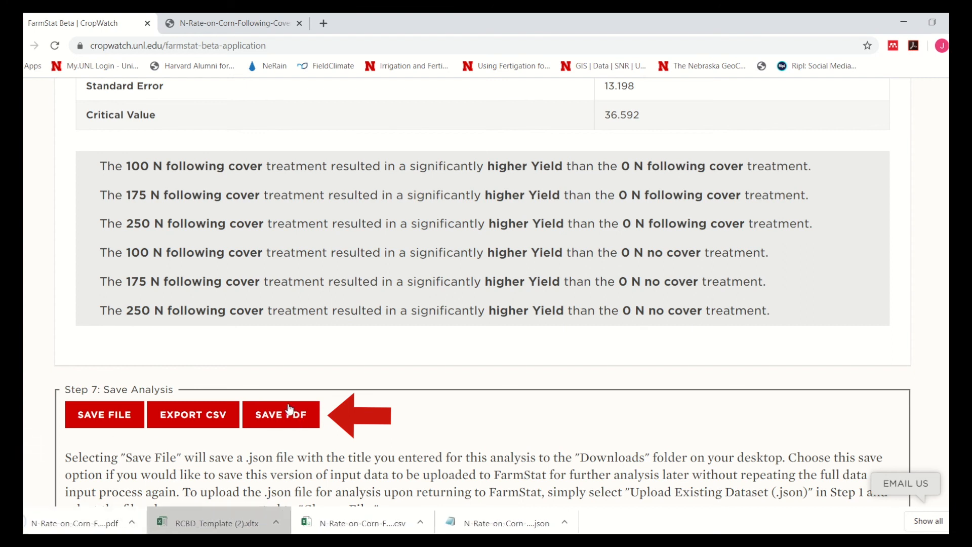
pyautogui.click(77, 522)
pyautogui.scroll(-3, 350, 274)
pyautogui.scroll(-20, 350, 274)
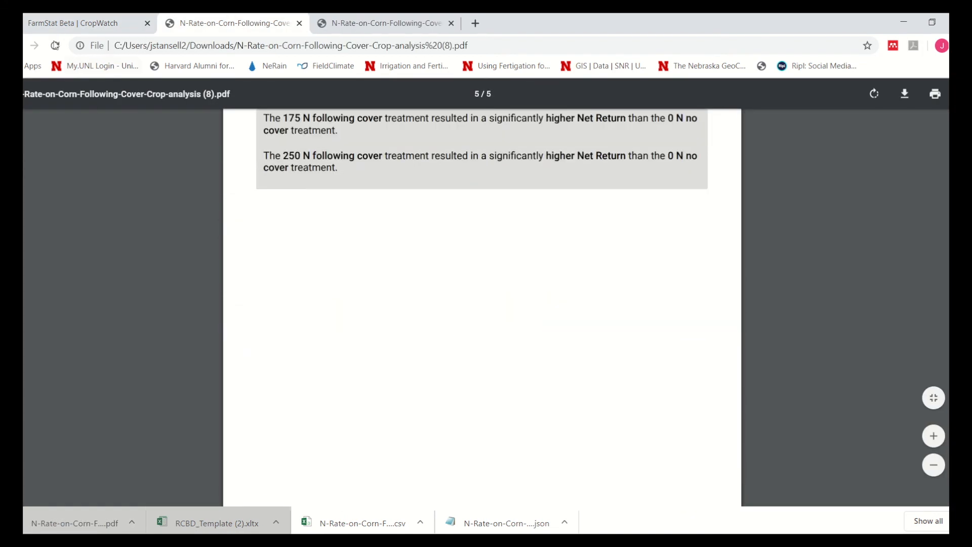
# Step: Return to the FarmStat page, save the analysis as a .json file and export its input data as a CSV file
pyautogui.click(73, 23)
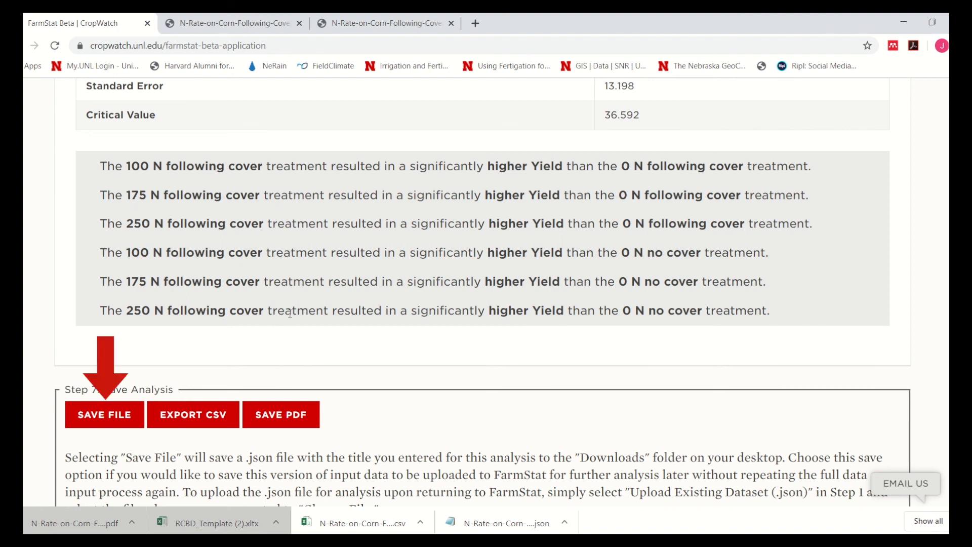
pyautogui.click(122, 419)
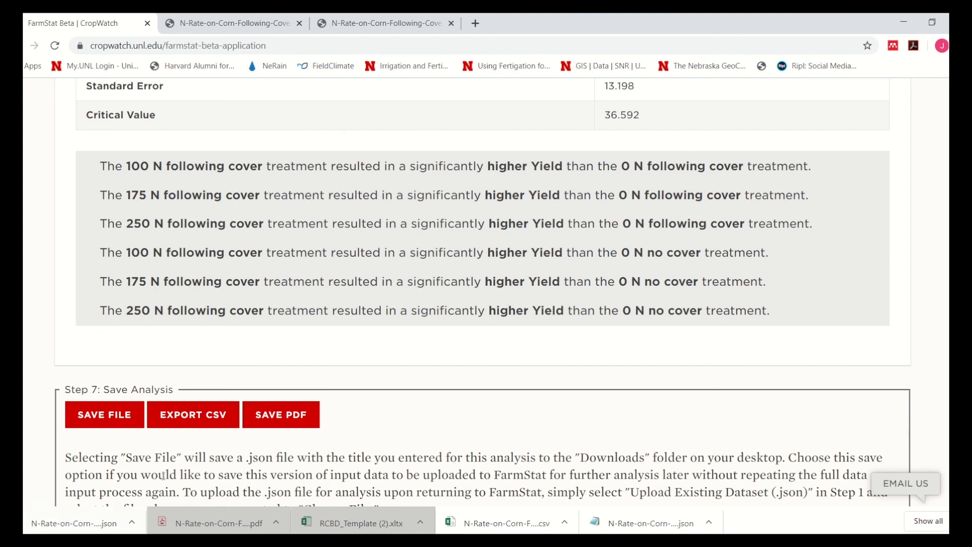
pyautogui.click(191, 424)
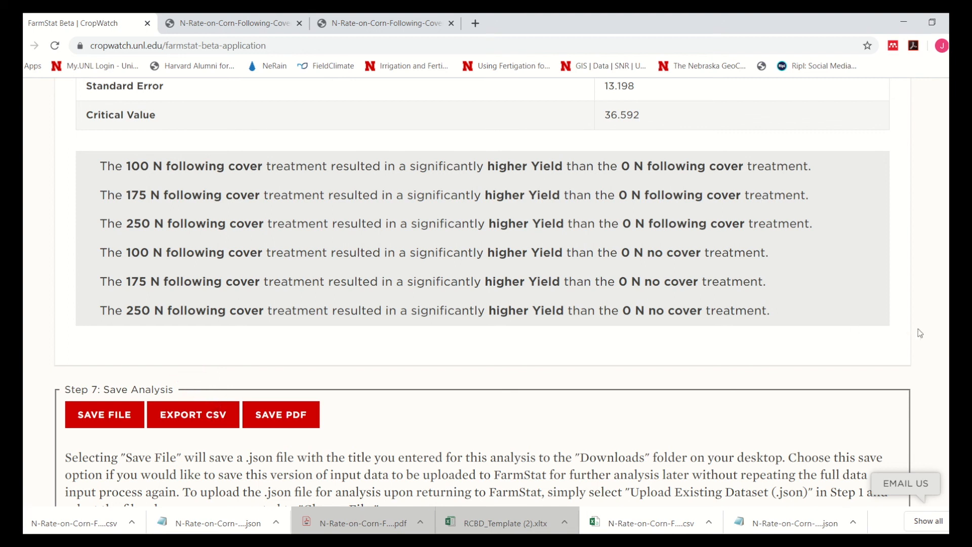
pyautogui.scroll(-5, 486, 292)
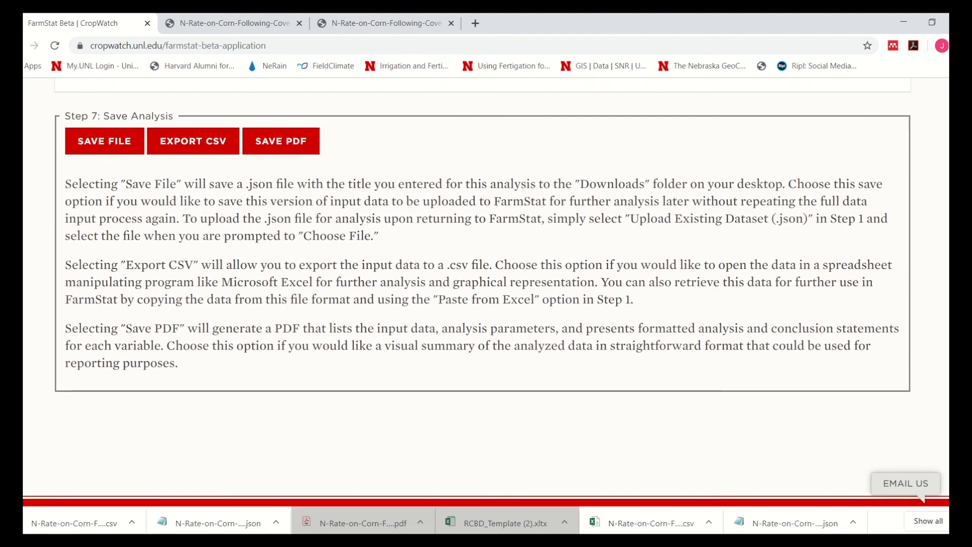